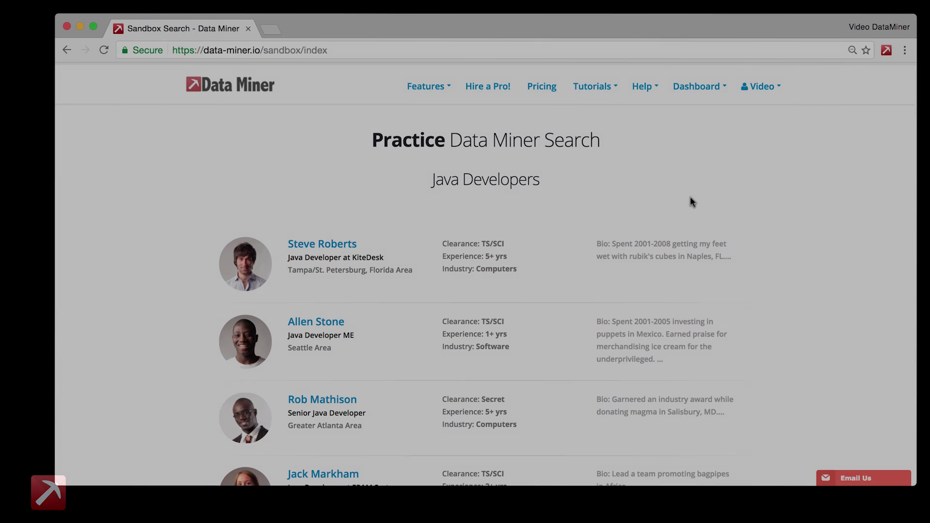
# Scroll through the Java Developers practice search page to review the listed profiles.
pyautogui.scroll(-5, 492, 263)
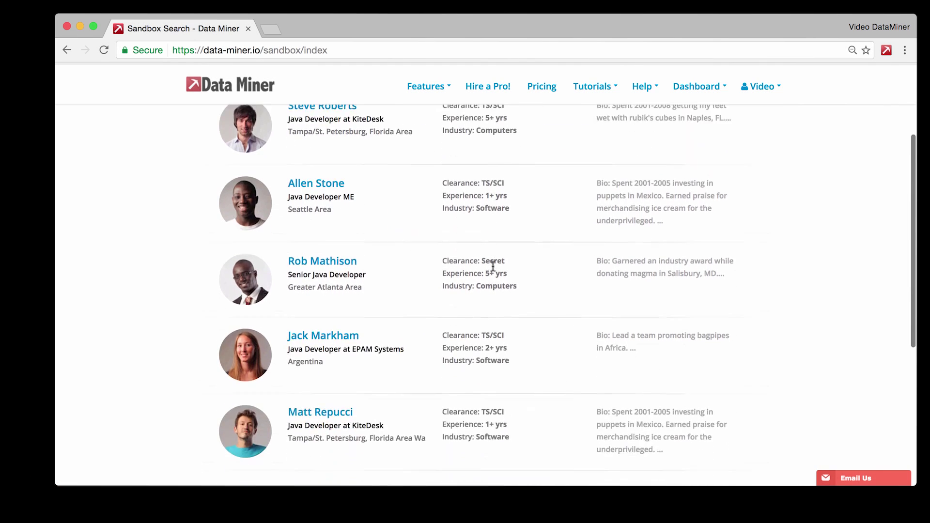
pyautogui.scroll(-1, 492, 266)
pyautogui.scroll(5, 492, 266)
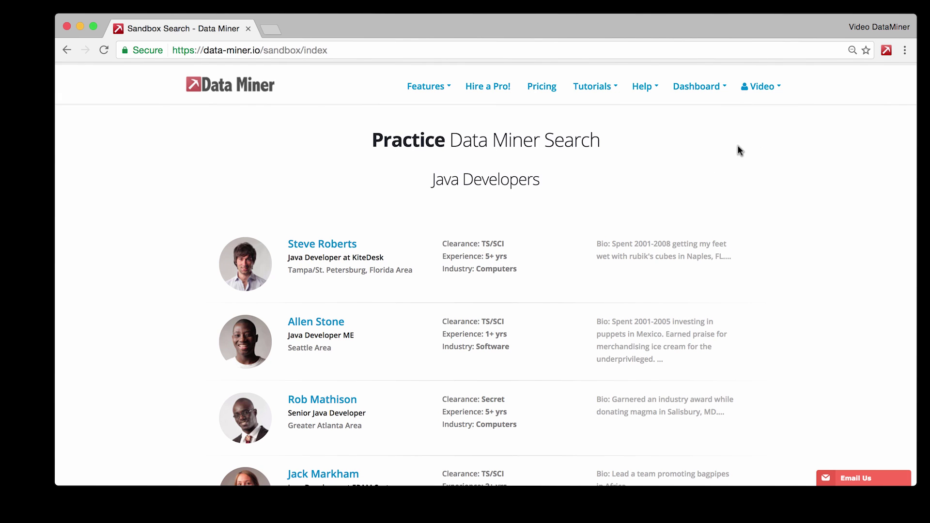
# Run the '$ Sandbox – Search' recipe to scrape the page's five Java developer profiles.
pyautogui.click(889, 49)
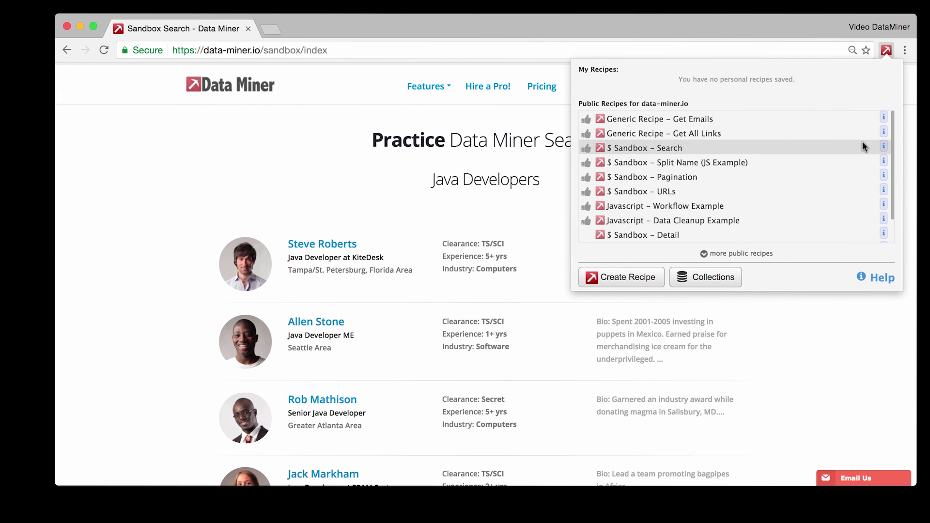
pyautogui.click(678, 148)
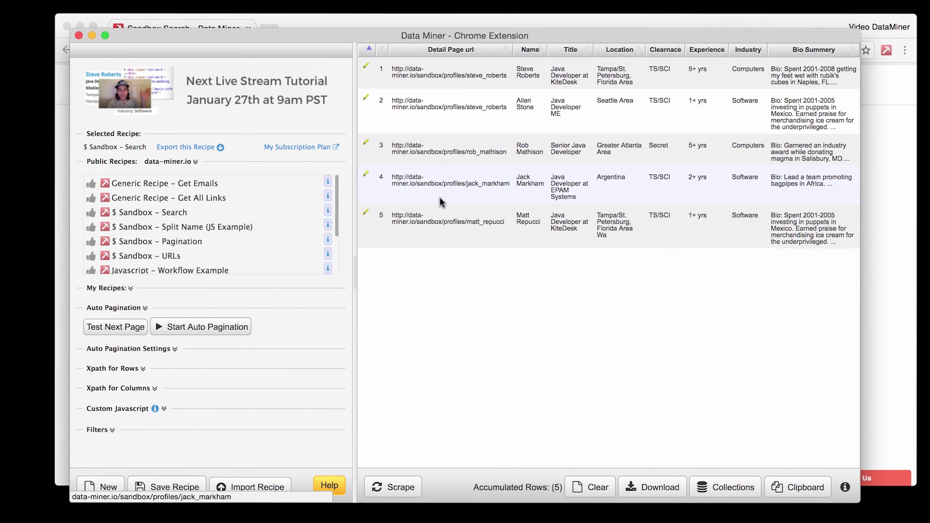
pyautogui.click(864, 237)
pyautogui.scroll(-5, 521, 317)
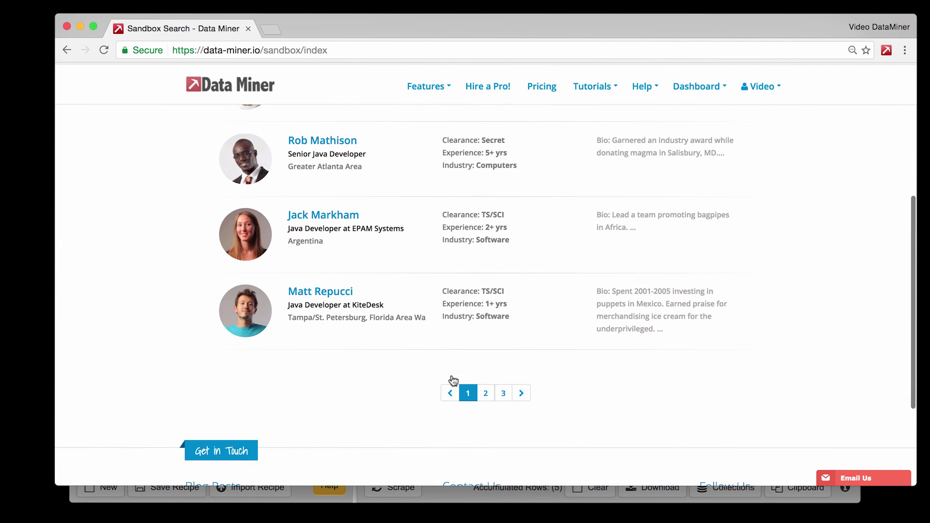
pyautogui.press('super+grave')
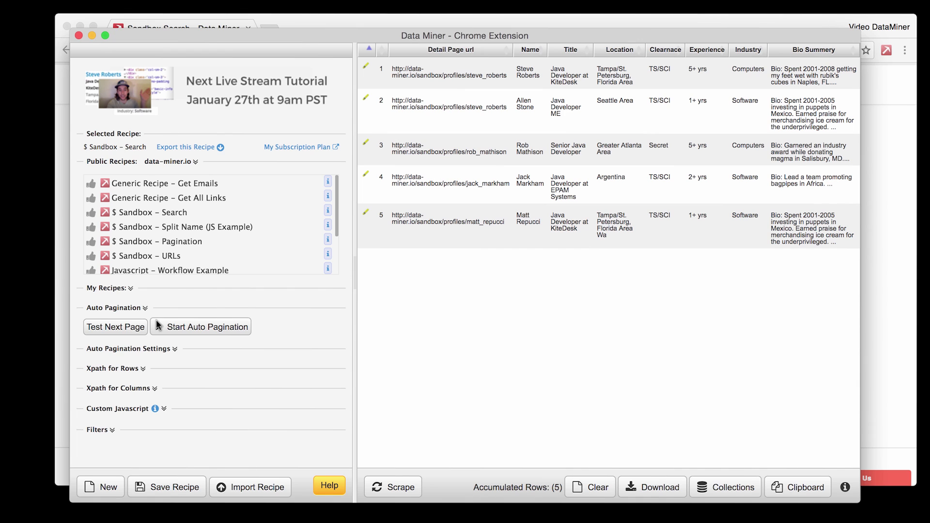
# Expand Auto Pagination Settings and set the wait time between pages to 6 seconds.
pyautogui.click(163, 348)
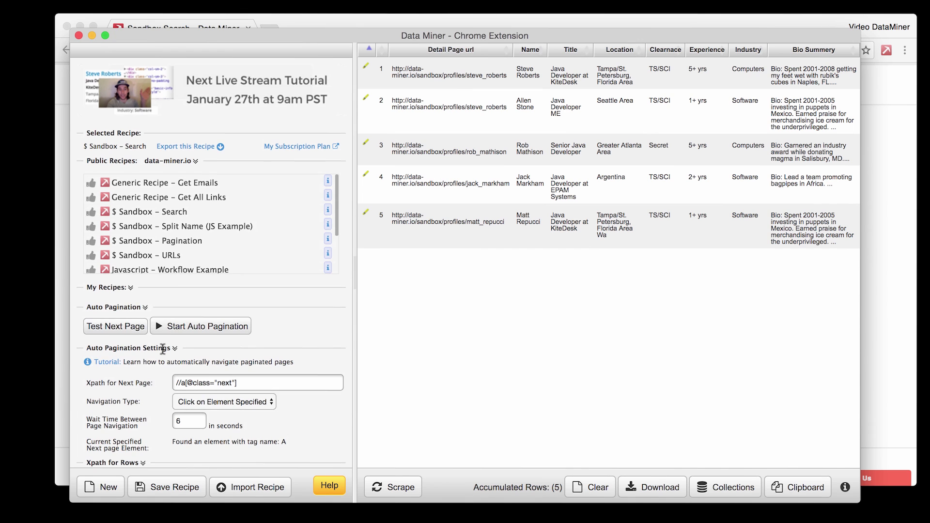
pyautogui.scroll(-2, 165, 368)
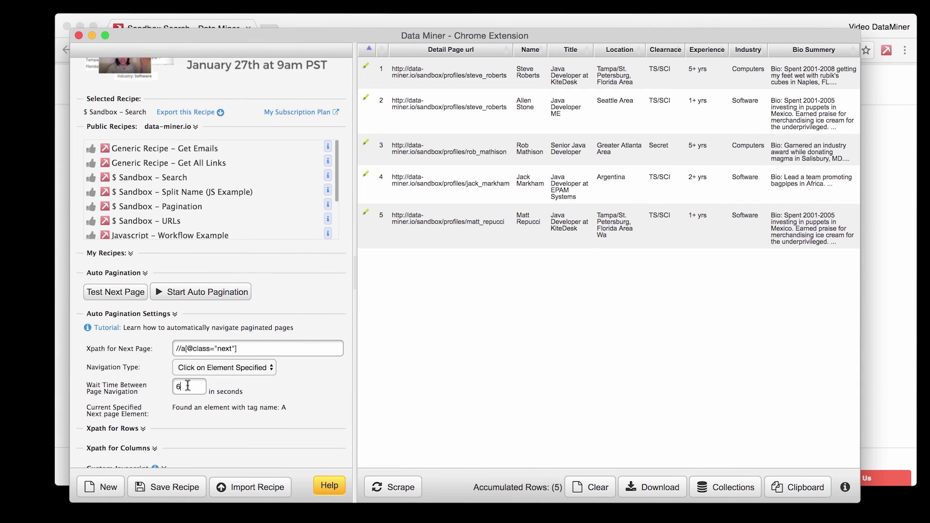
pyautogui.press('BackSpace')
pyautogui.write('15')
pyautogui.press('BackSpace')
pyautogui.press('BackSpace')
pyautogui.write('6')
# Start auto pagination and let it scrape pages 2 and 3, reaching 15 rows.
pyautogui.click(183, 292)
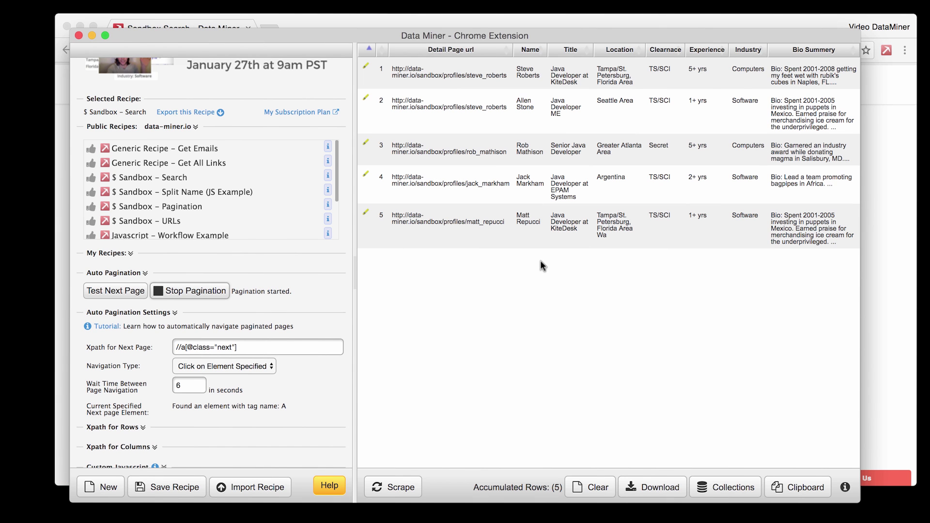
pyautogui.scroll(-6, 540, 260)
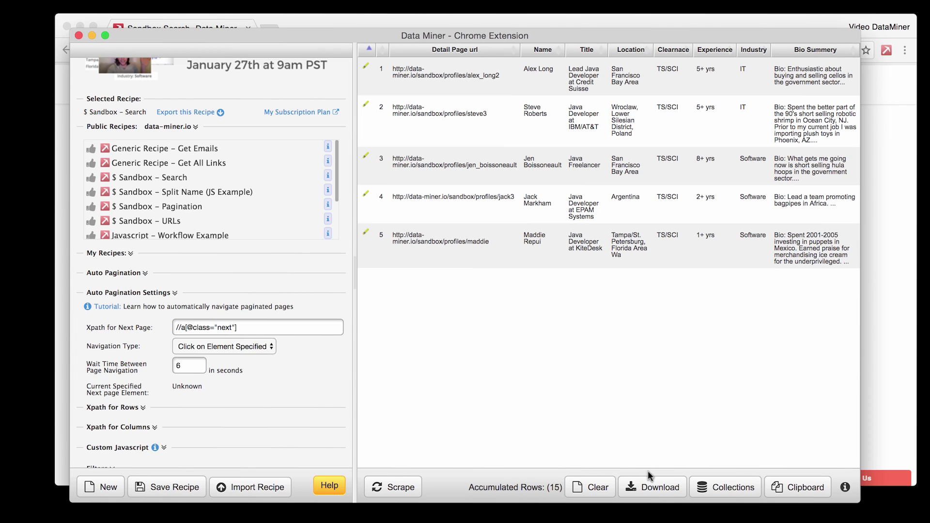
# Download the 15 accumulated rows as the CSV file 'search url'.
pyautogui.click(651, 491)
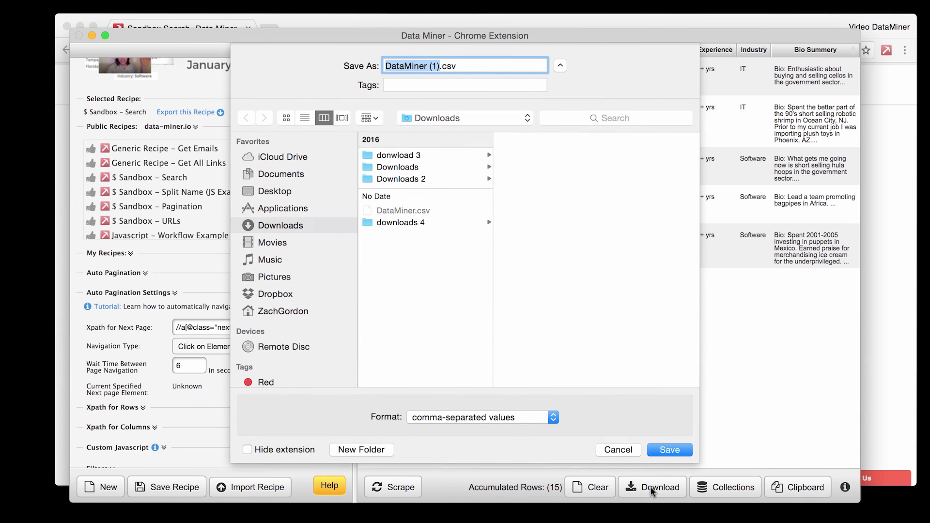
pyautogui.write('search url')
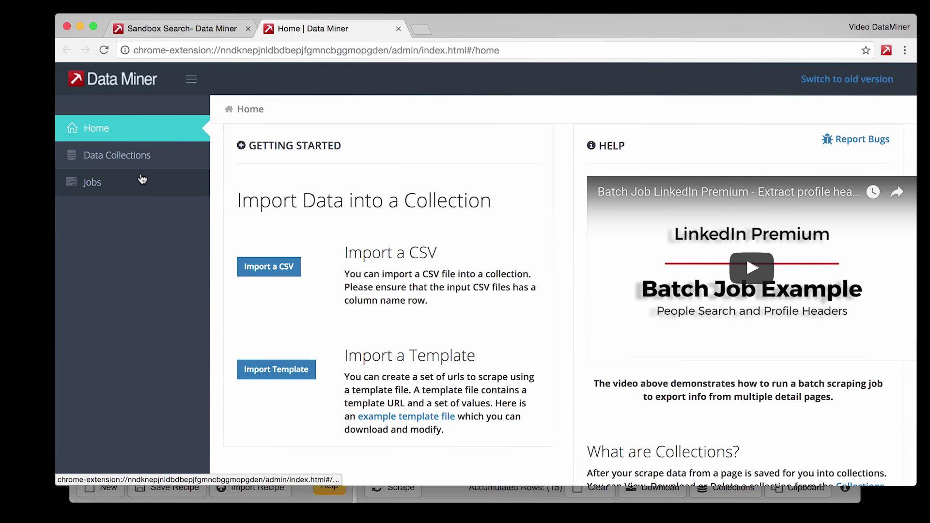
# Go to Jobs and then to the Data Collections page.
pyautogui.click(92, 183)
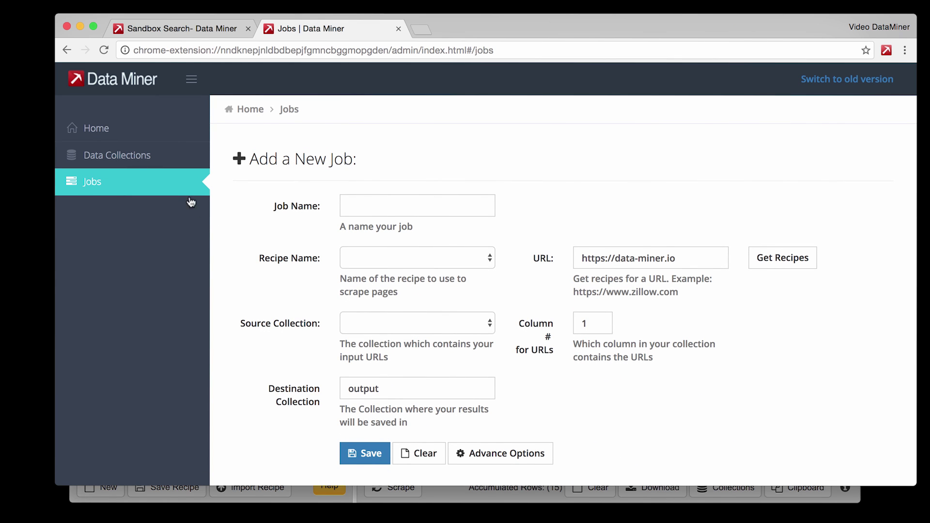
pyautogui.click(143, 163)
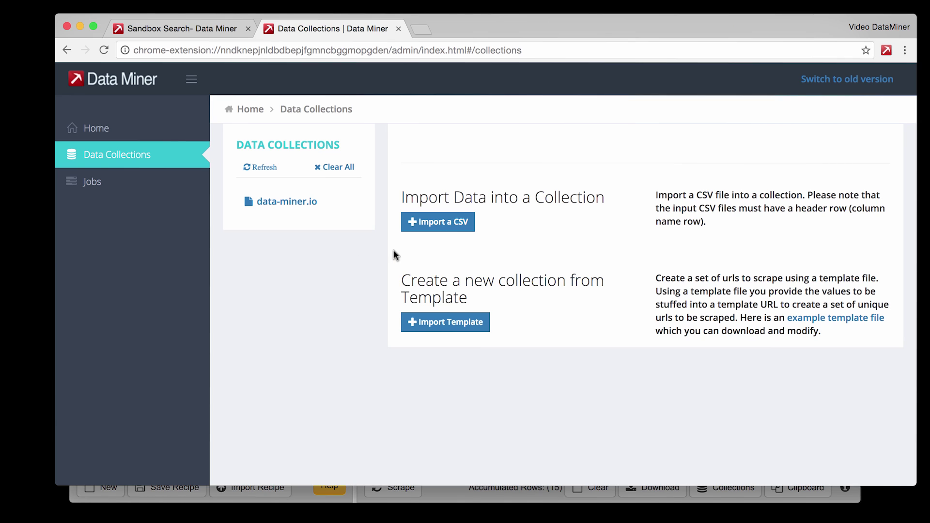
# Import 'search url.csv' from Downloads as a collection and browse its 15 rows.
pyautogui.click(437, 224)
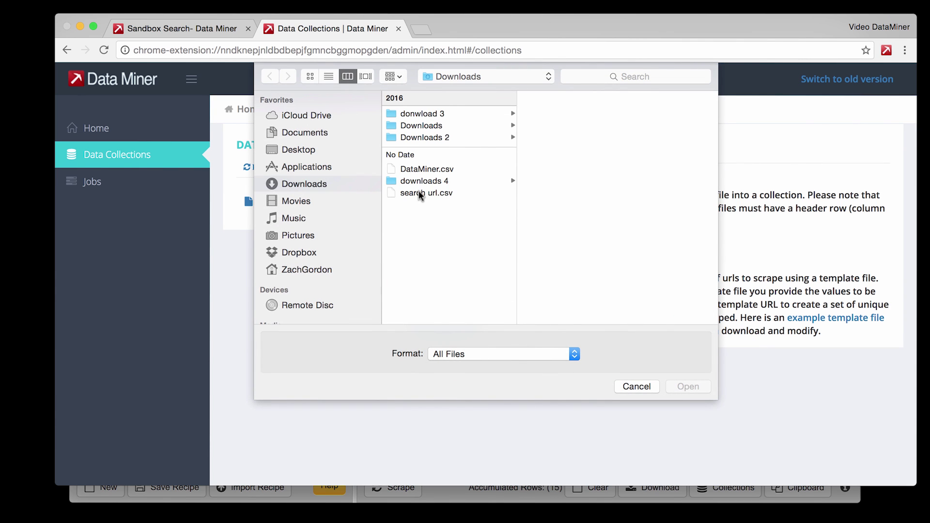
pyautogui.click(419, 193)
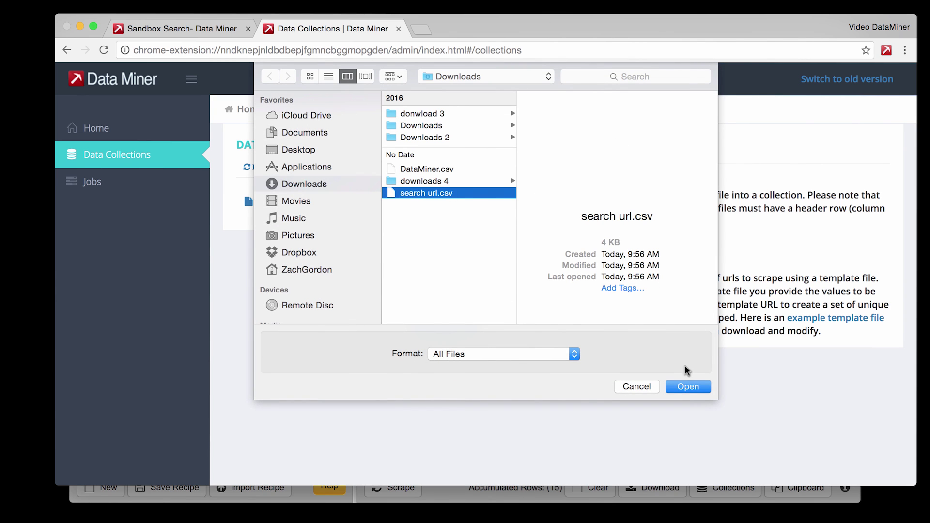
pyautogui.click(686, 387)
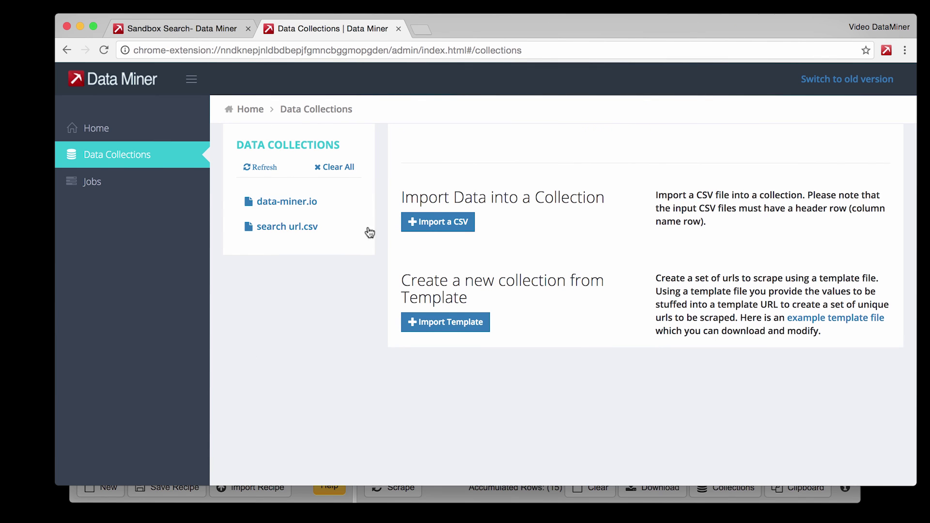
pyautogui.click(292, 228)
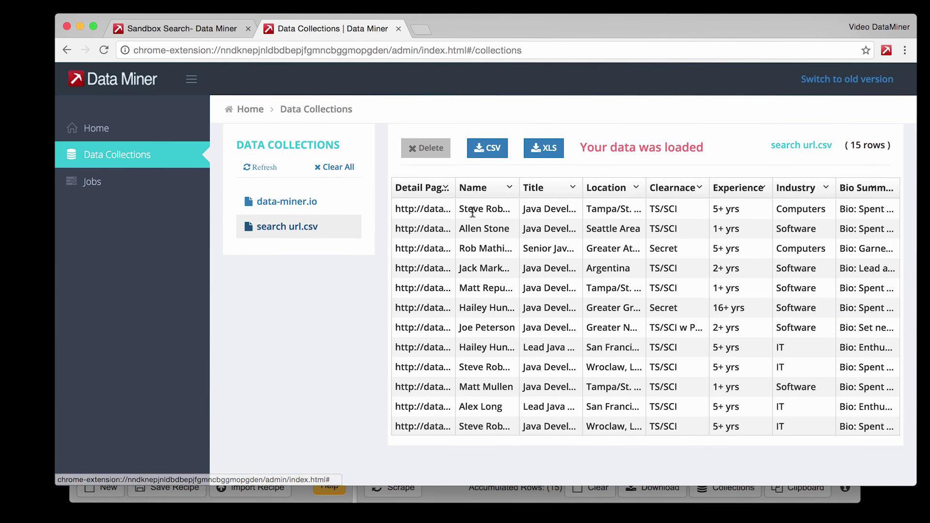
pyautogui.scroll(-3, 477, 213)
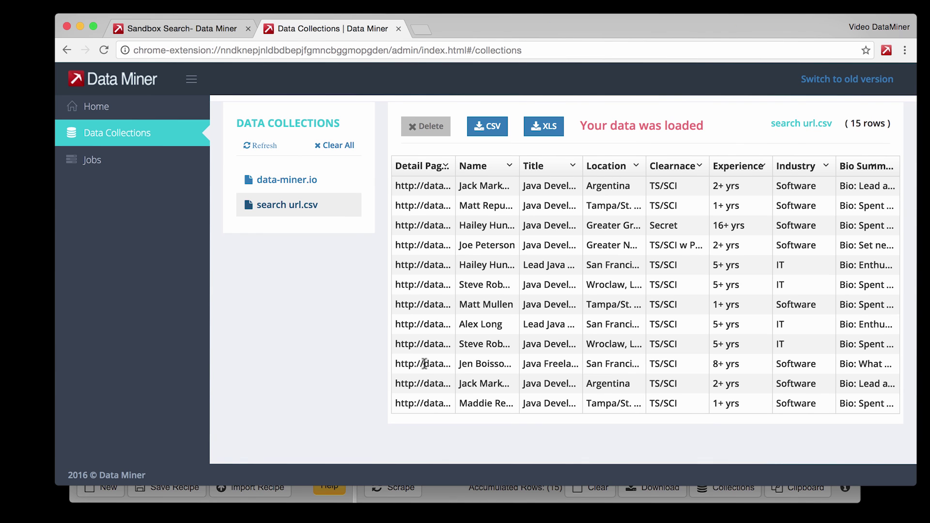
pyautogui.scroll(3, 434, 222)
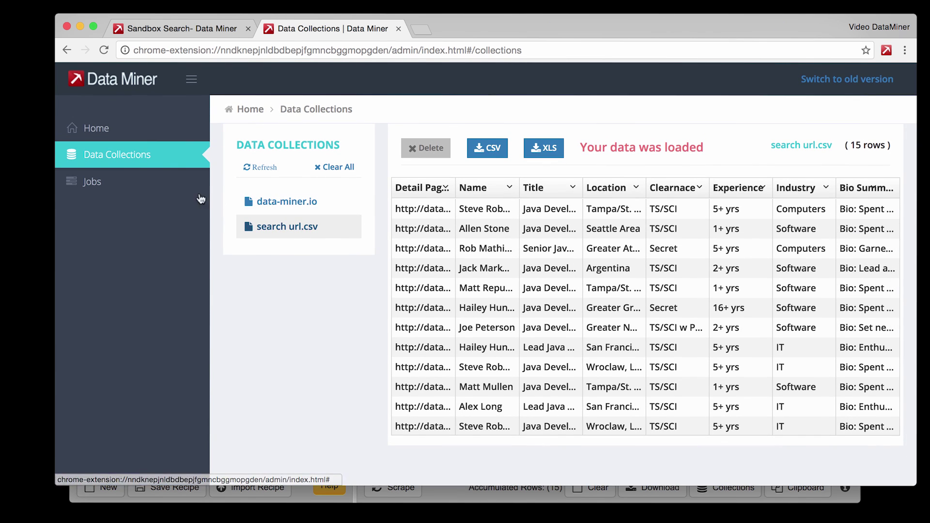
# Create a new job named 'Sandbox Details' using the $ Sandbox - Detail recipe.
pyautogui.click(100, 185)
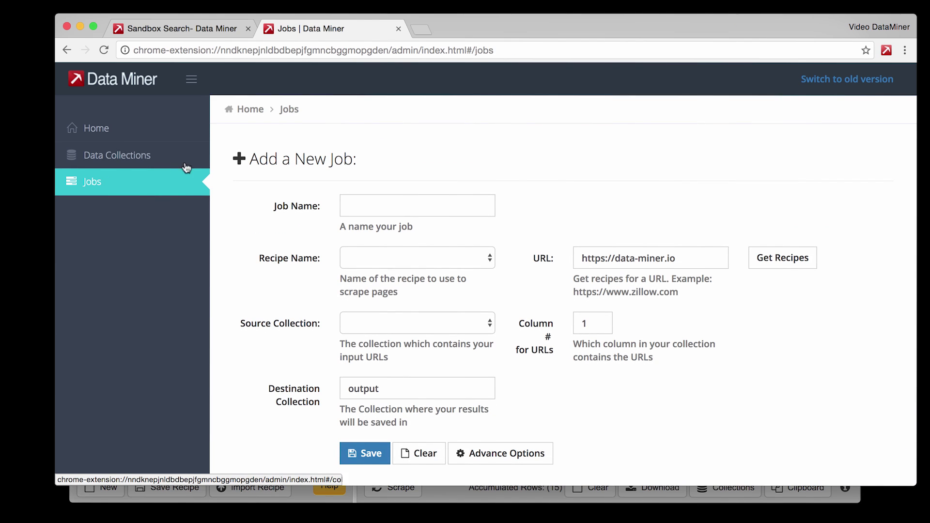
pyautogui.click(376, 210)
pyautogui.write('S')
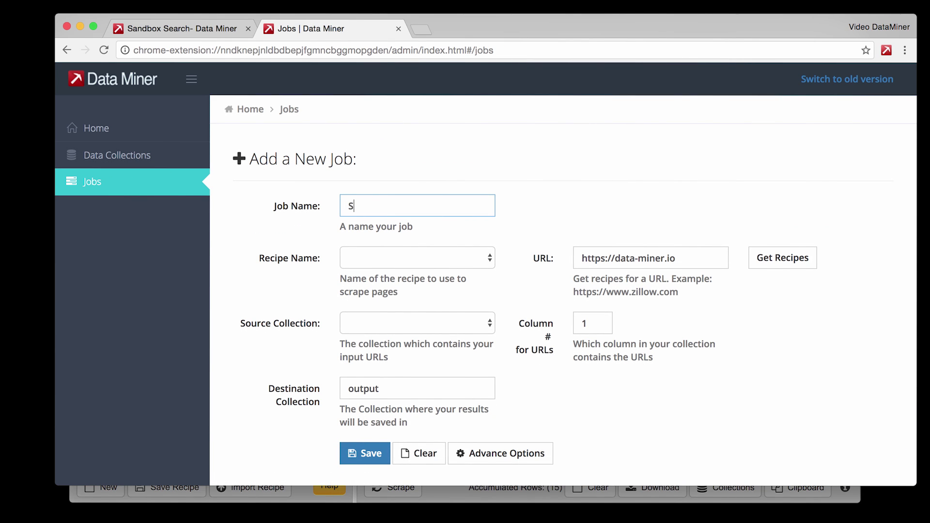
pyautogui.write('andbox Details')
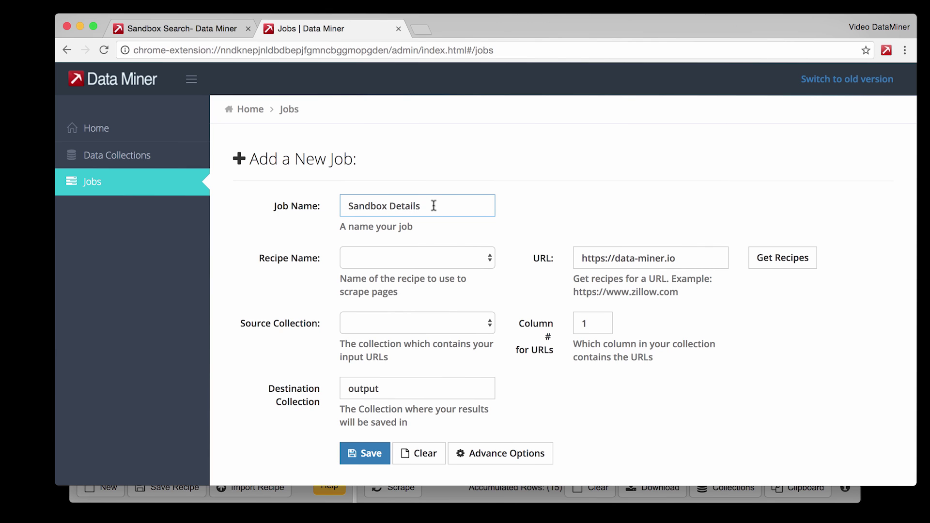
pyautogui.click(434, 255)
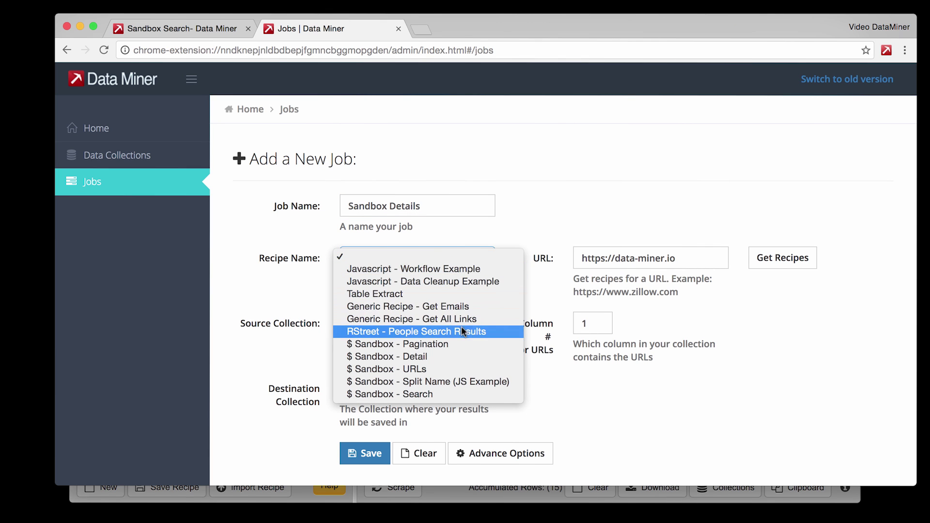
pyautogui.click(389, 356)
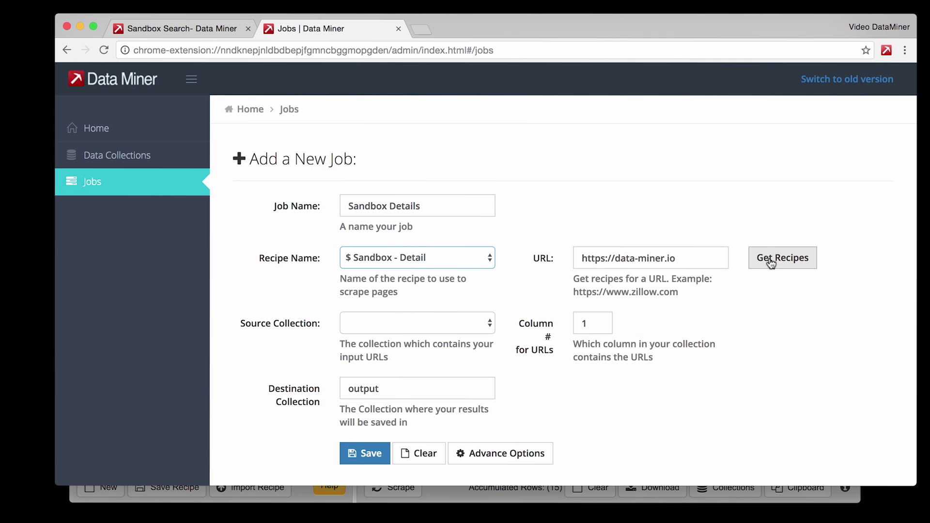
# Use the search url.csv collection as the URL source, with column 1.
pyautogui.click(443, 326)
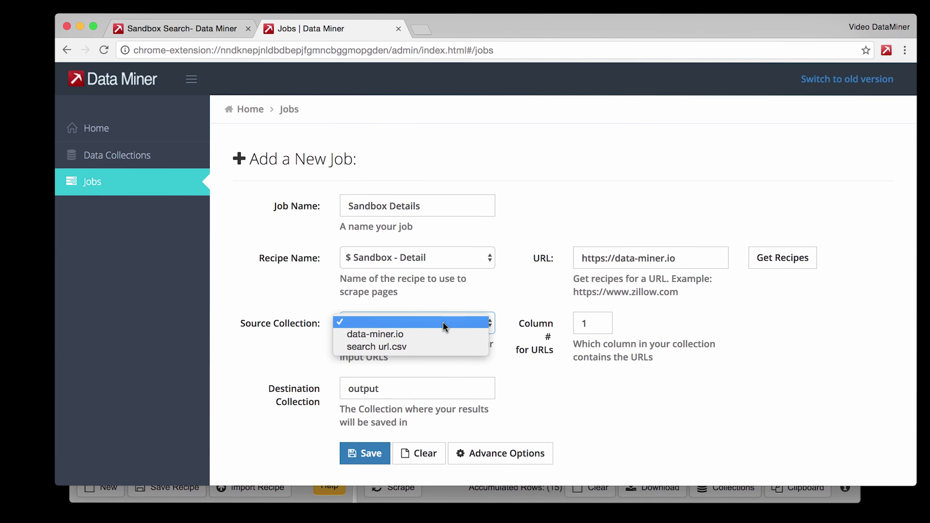
pyautogui.click(443, 326)
pyautogui.click(443, 326)
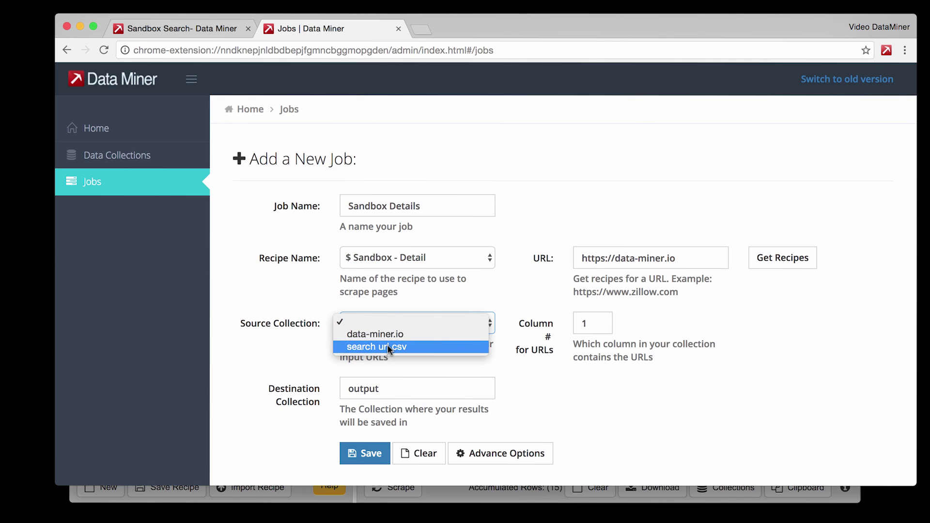
pyautogui.click(347, 348)
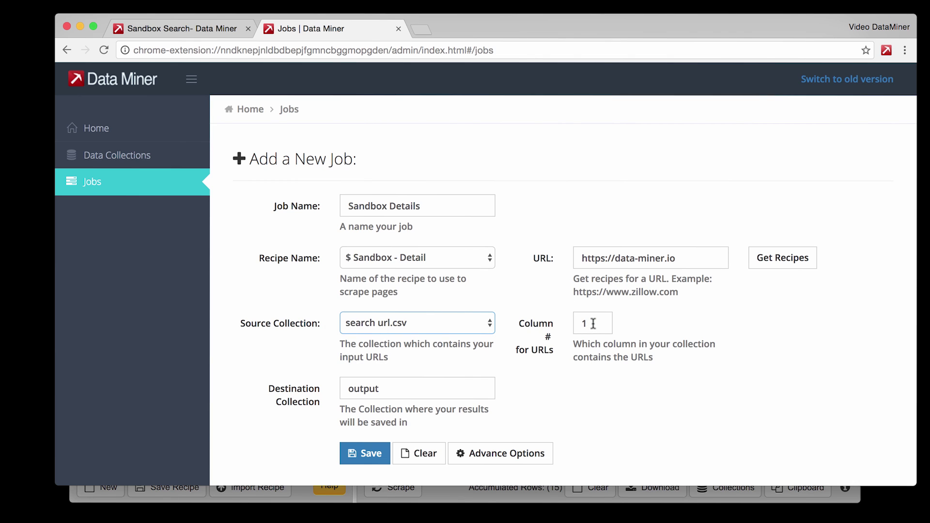
pyautogui.moveTo(593, 323); pyautogui.dragTo(575, 323)
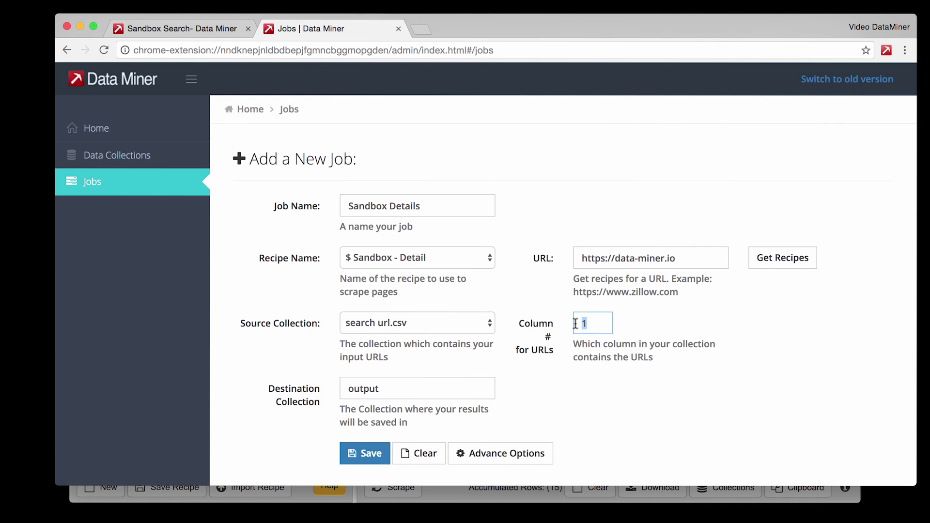
pyautogui.click(575, 324)
# Rename the destination collection from 'output' to 'Detail Output' and show advanced options.
pyautogui.moveTo(390, 390); pyautogui.dragTo(322, 394)
pyautogui.press('BackSpace')
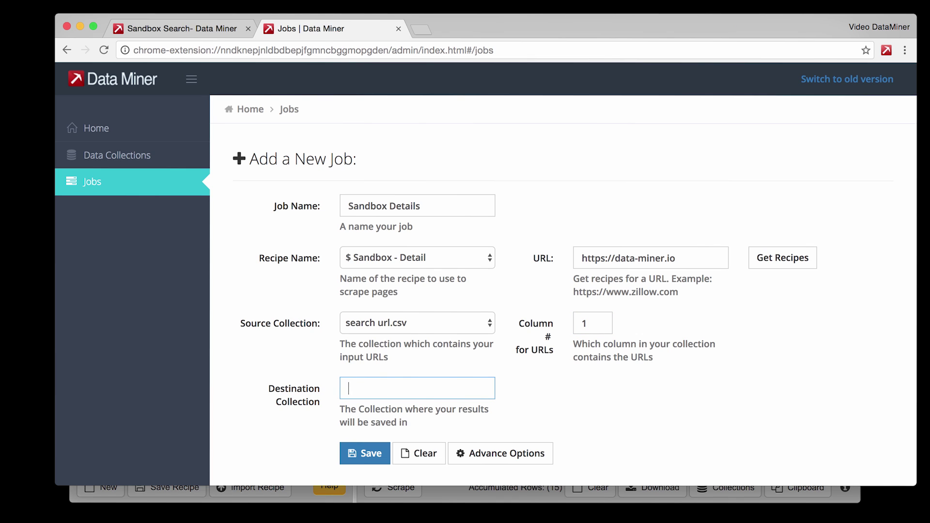
pyautogui.write('Detail Output')
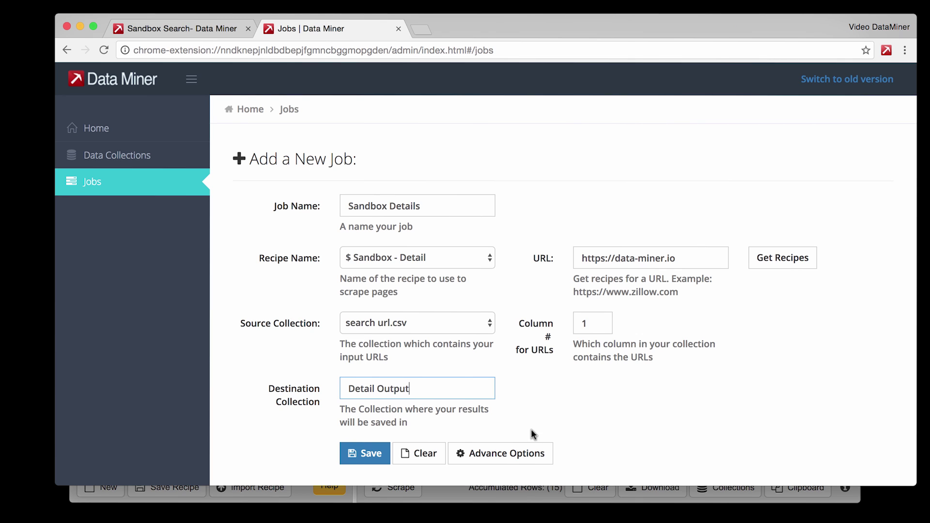
pyautogui.click(507, 463)
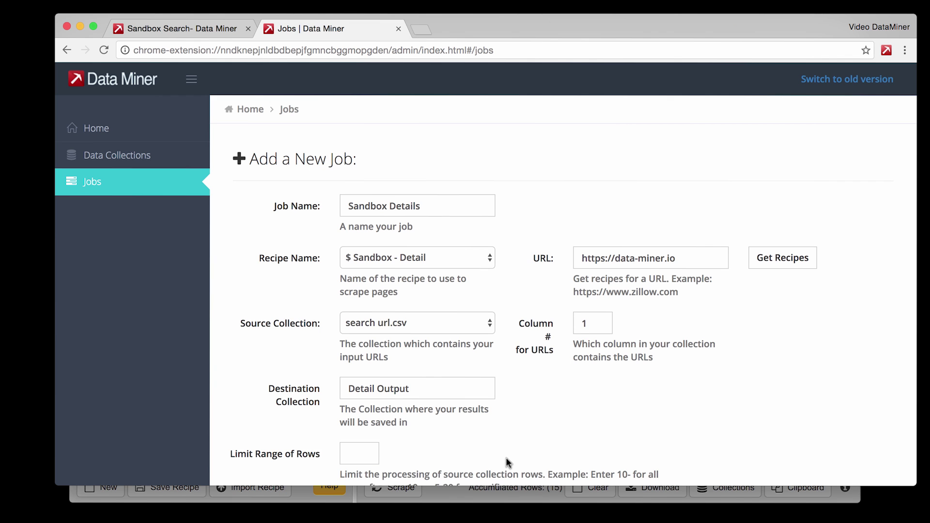
# Set the wait time between scrapes to 15 seconds, after trying 30 and 90.
pyautogui.scroll(-8, 505, 463)
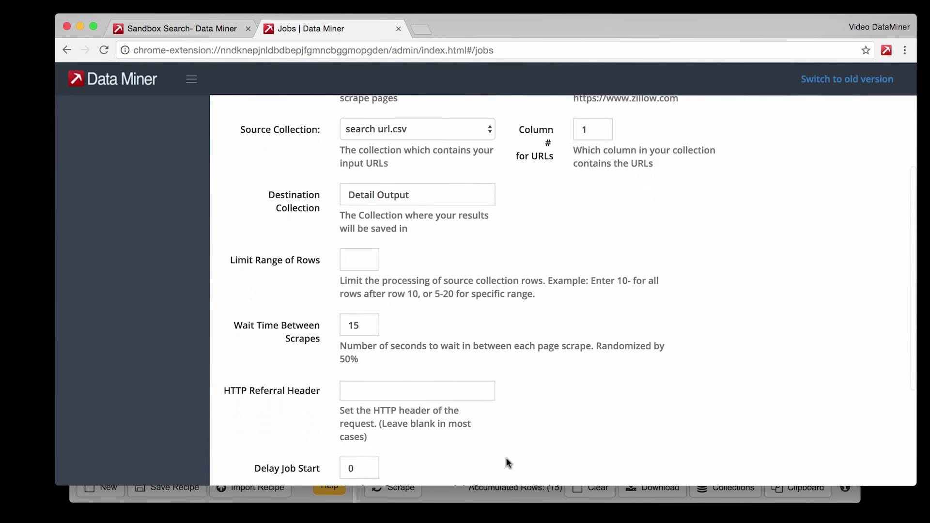
pyautogui.moveTo(348, 323); pyautogui.dragTo(363, 324)
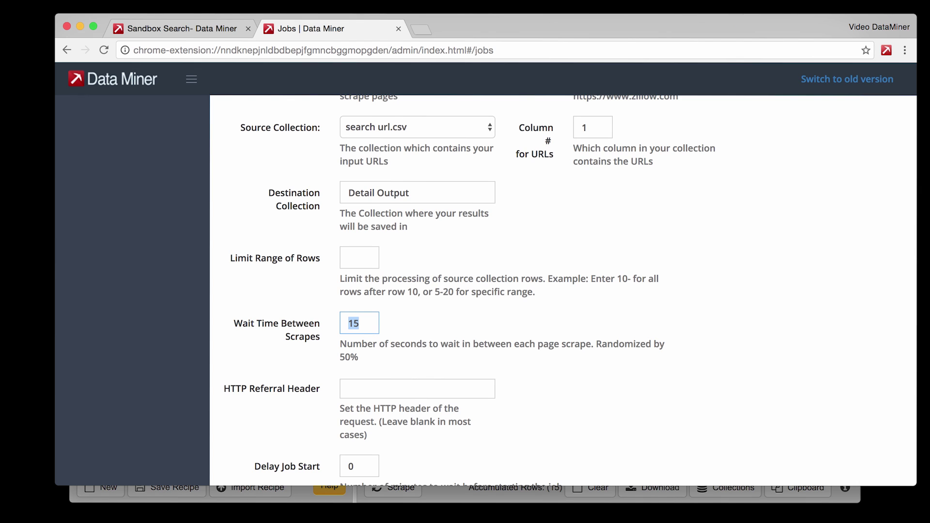
pyautogui.write('30')
pyautogui.press('BackSpace')
pyautogui.press('BackSpace')
pyautogui.write('90')
pyautogui.press('BackSpace')
pyautogui.press('BackSpace')
pyautogui.write('15')
pyautogui.scroll(-5, 521, 379)
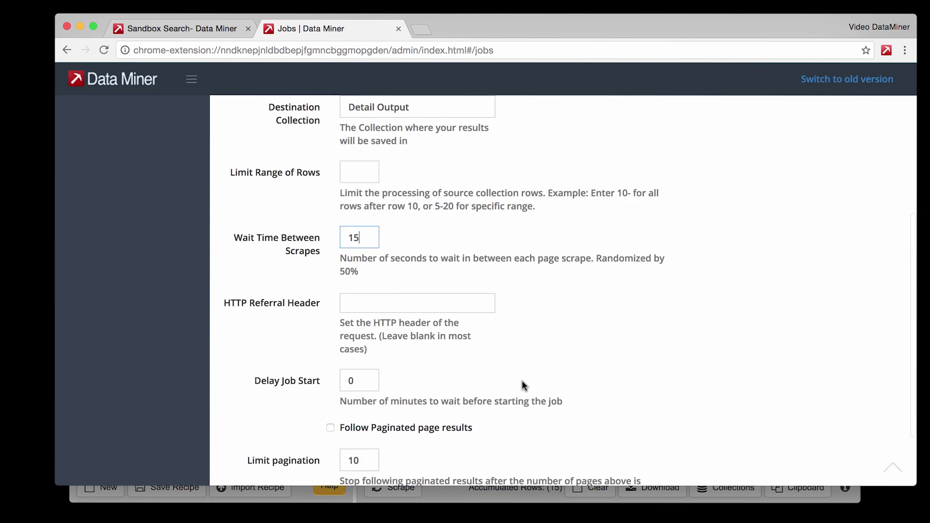
# Save and run the Sandbox Details job, then open its Detail Output destination collection.
pyautogui.click(378, 432)
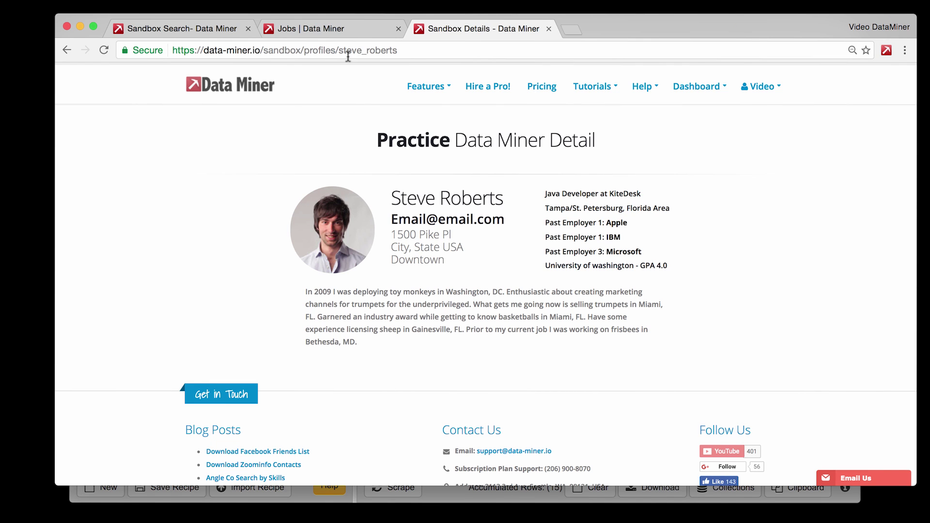
pyautogui.click(344, 29)
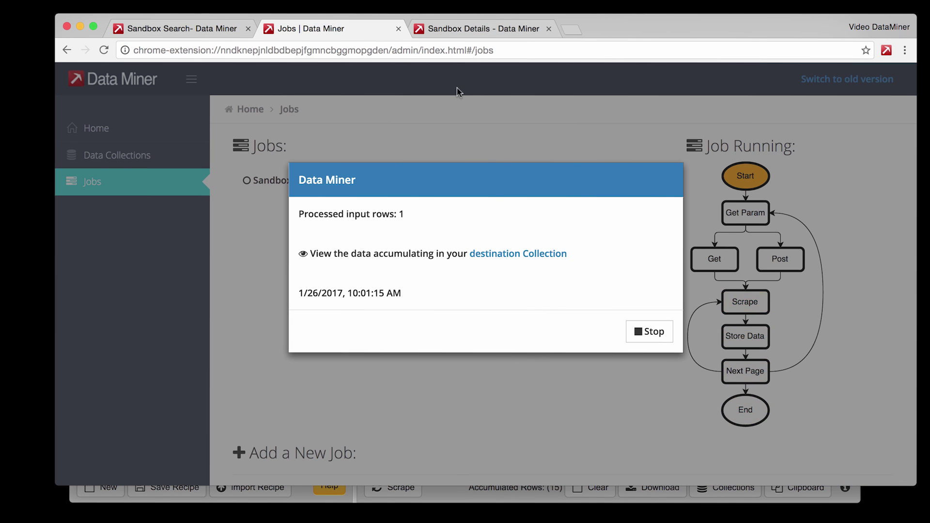
pyautogui.click(501, 260)
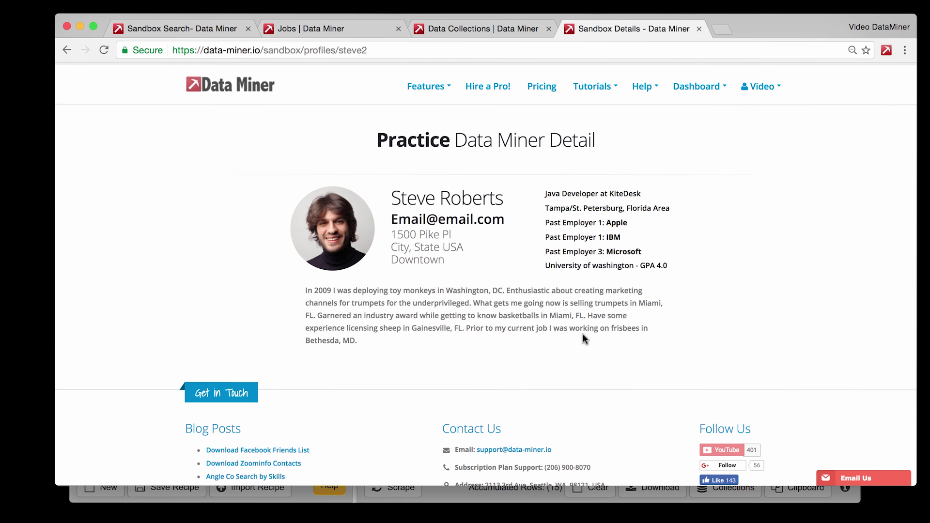
# Export the 9 scraped profile rows in Detail Output to CSV and save Detail_Output.csv to Downloads.
pyautogui.click(343, 30)
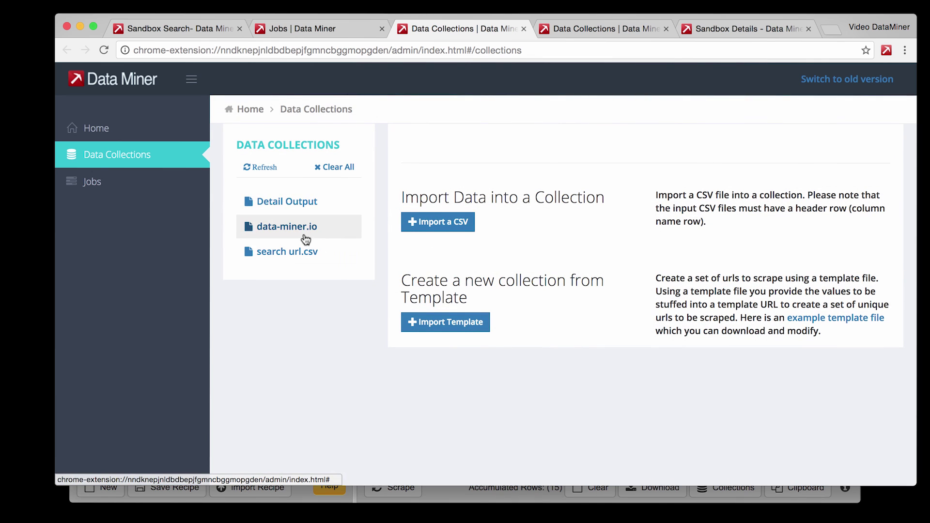
pyautogui.click(292, 207)
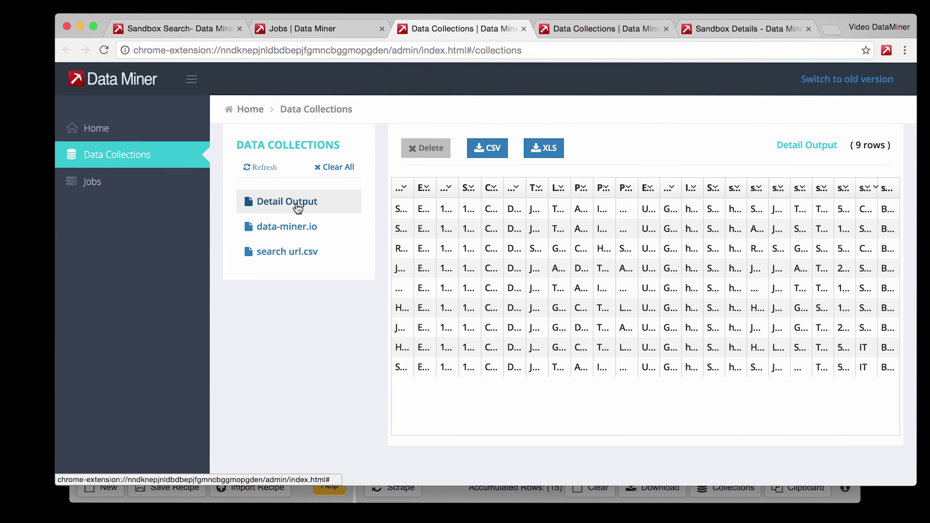
pyautogui.scroll(-1, 444, 235)
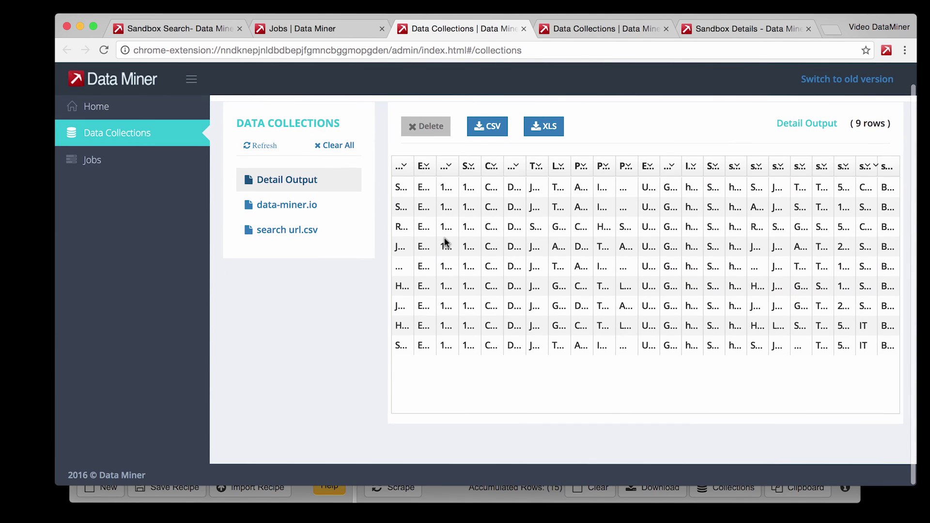
pyautogui.click(495, 130)
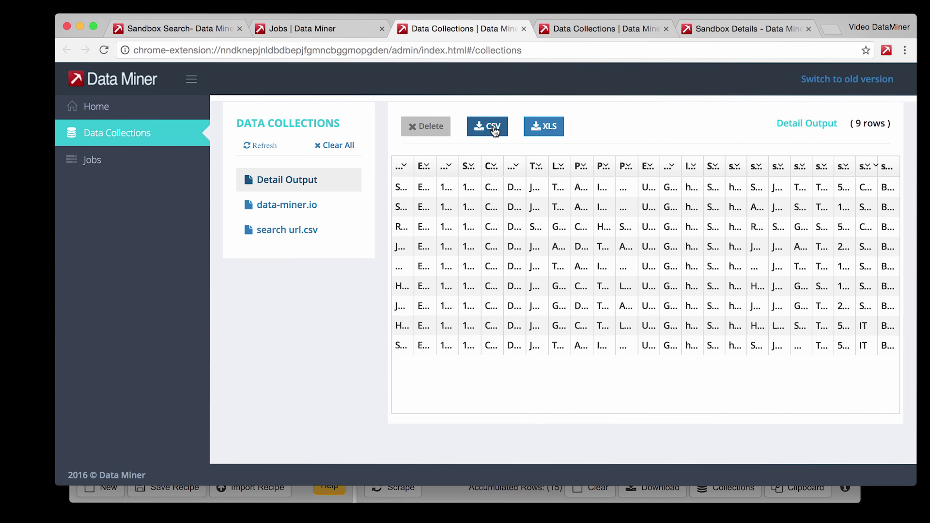
pyautogui.click(494, 129)
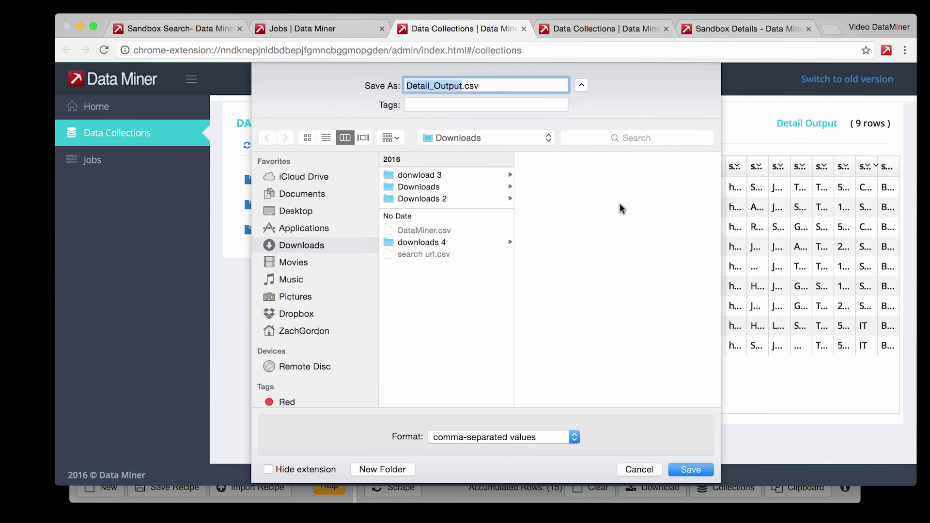
pyautogui.click(690, 468)
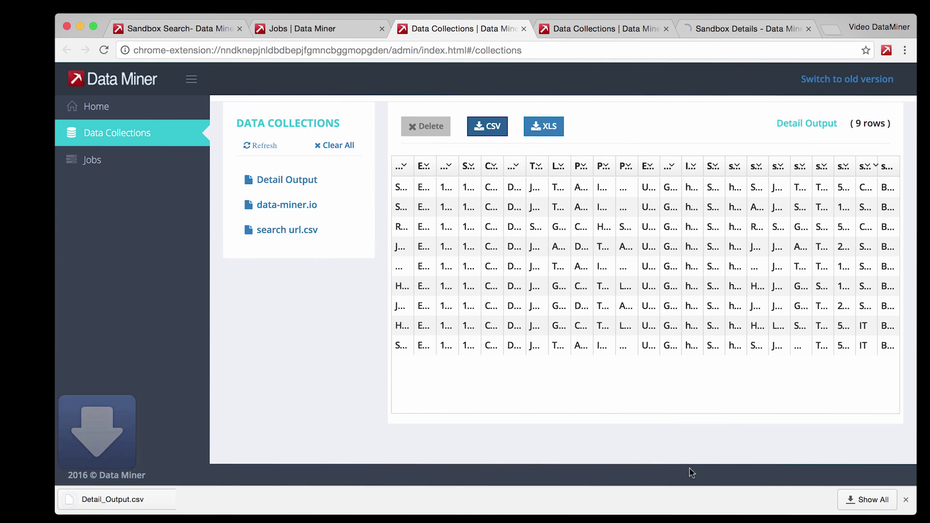
# Review the 9 profile rows of Detail_Output.csv in Excel, then switch back to Chrome.
pyautogui.click(160, 503)
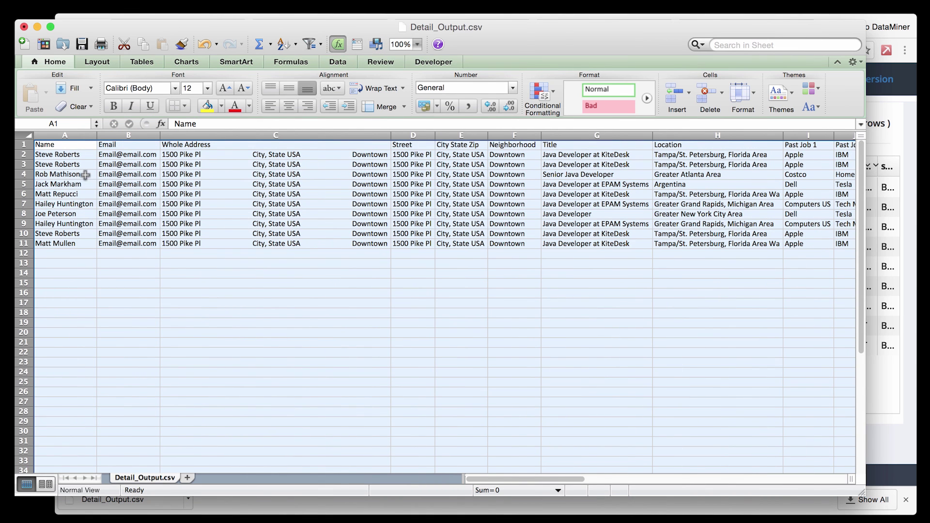
pyautogui.hscroll(10, 85, 175)
pyautogui.scroll(-1, 85, 175)
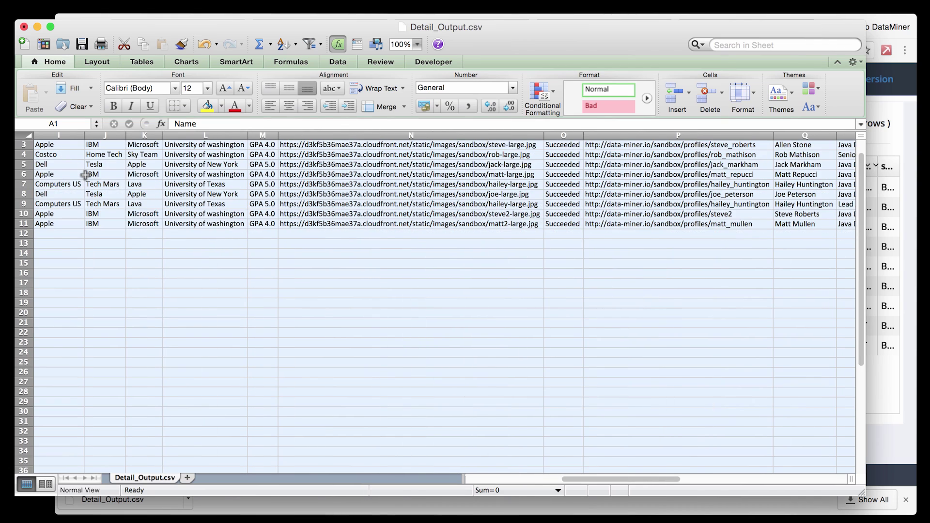
pyautogui.scroll(2, 85, 174)
pyautogui.click(172, 283)
pyautogui.hscroll(-7, 172, 283)
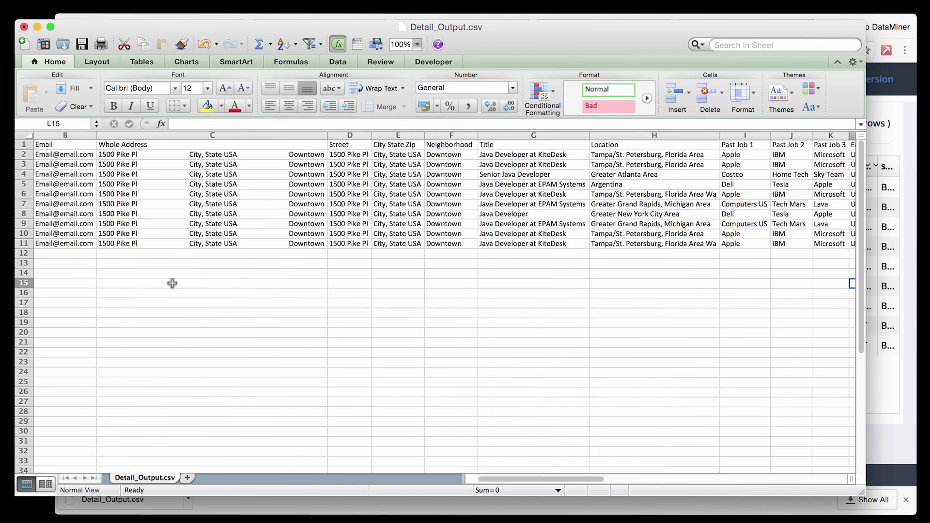
pyautogui.hscroll(-1, 172, 282)
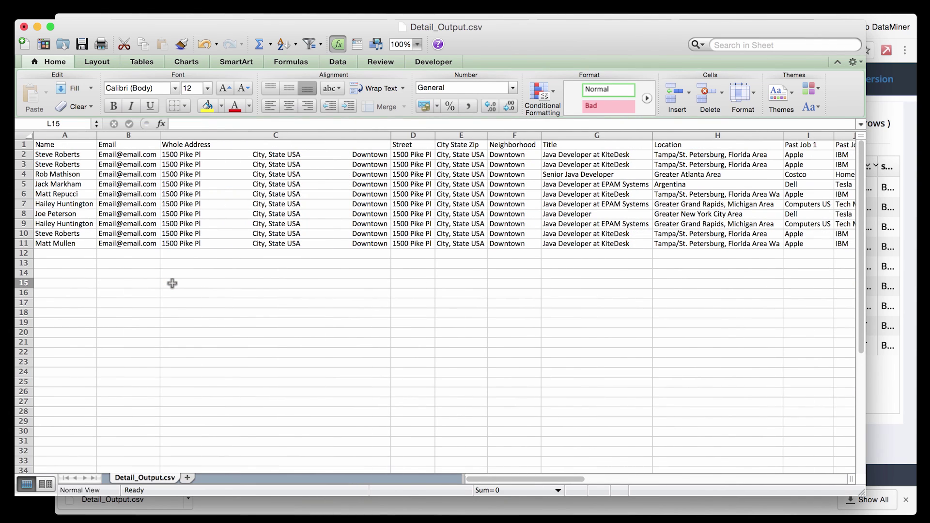
pyautogui.press('super+Tab')
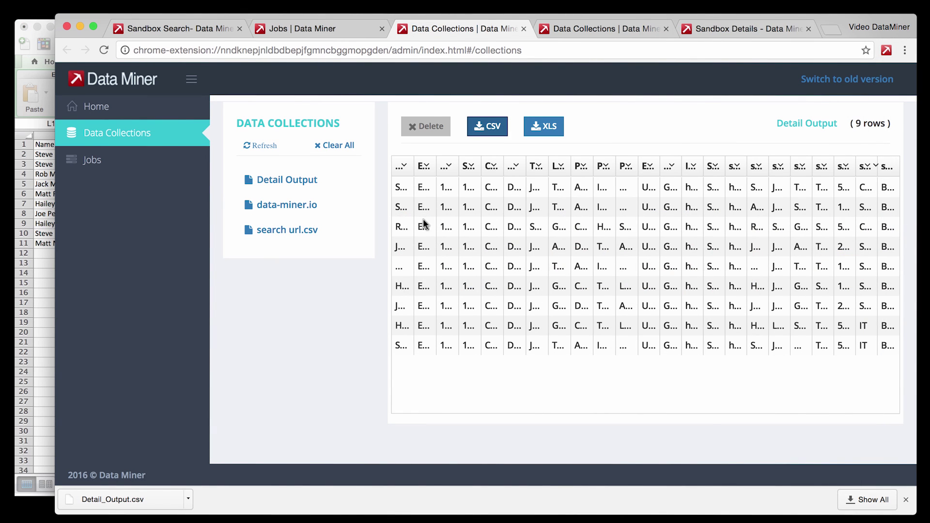
# Stop the running scraping job and re-save the 9-row Detail Output collection as Detail_Output.csv.
pyautogui.click(362, 32)
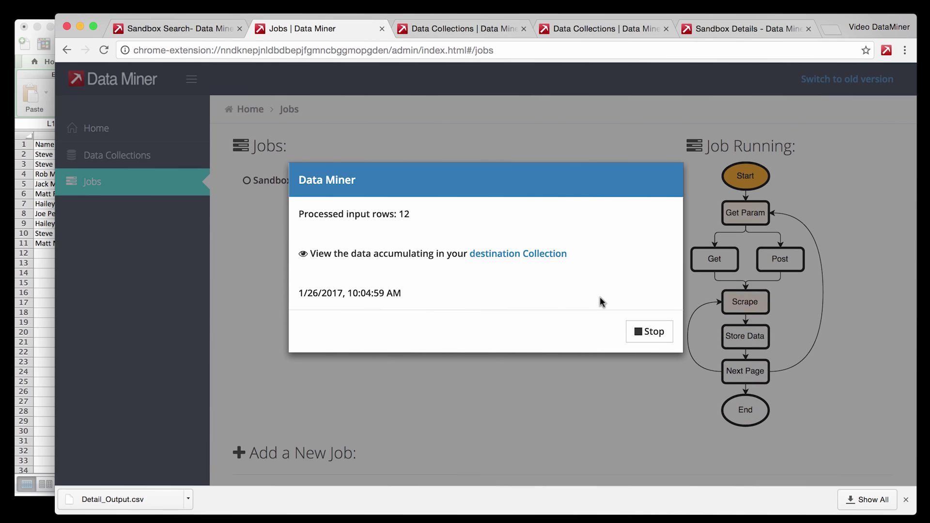
pyautogui.click(647, 334)
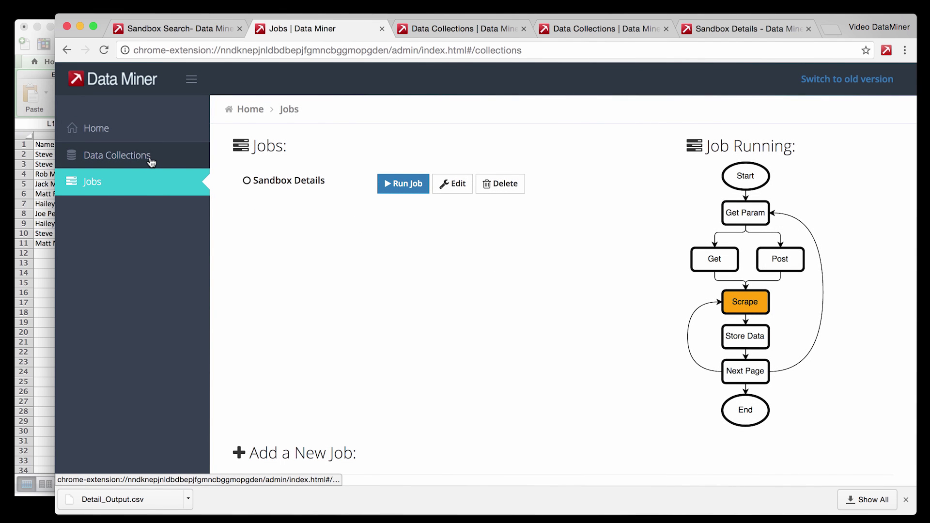
pyautogui.click(151, 161)
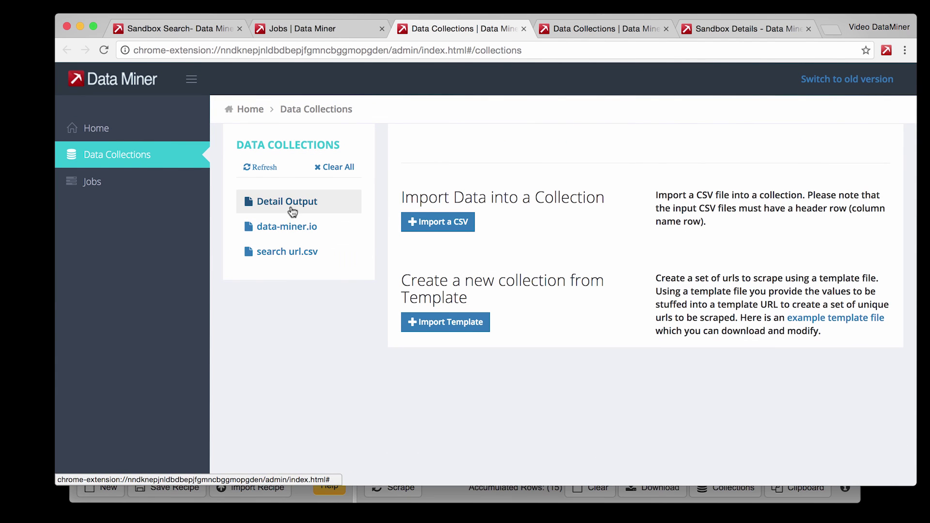
pyautogui.click(291, 208)
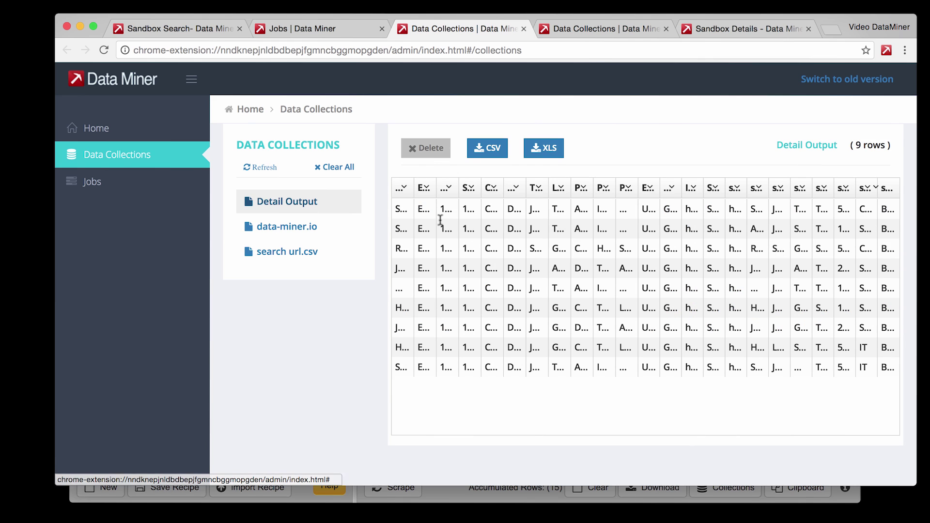
pyautogui.scroll(-1, 444, 242)
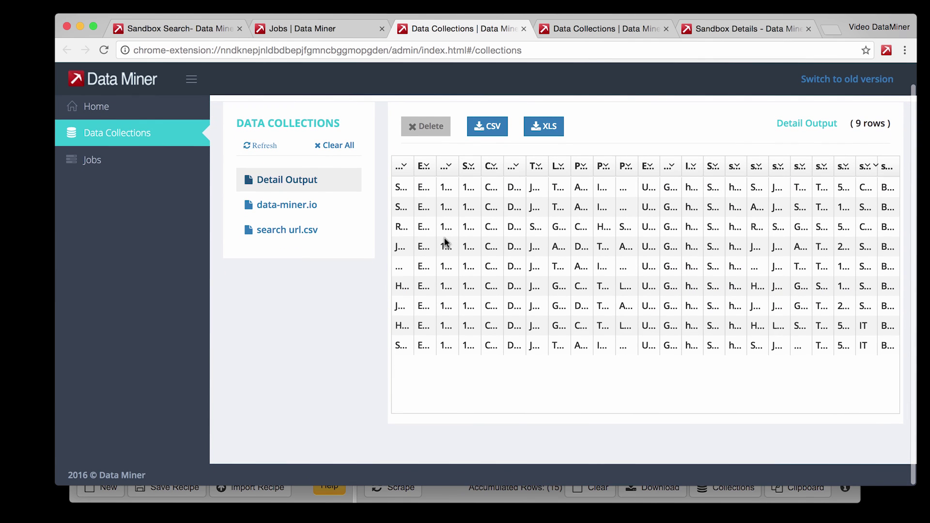
pyautogui.click(494, 128)
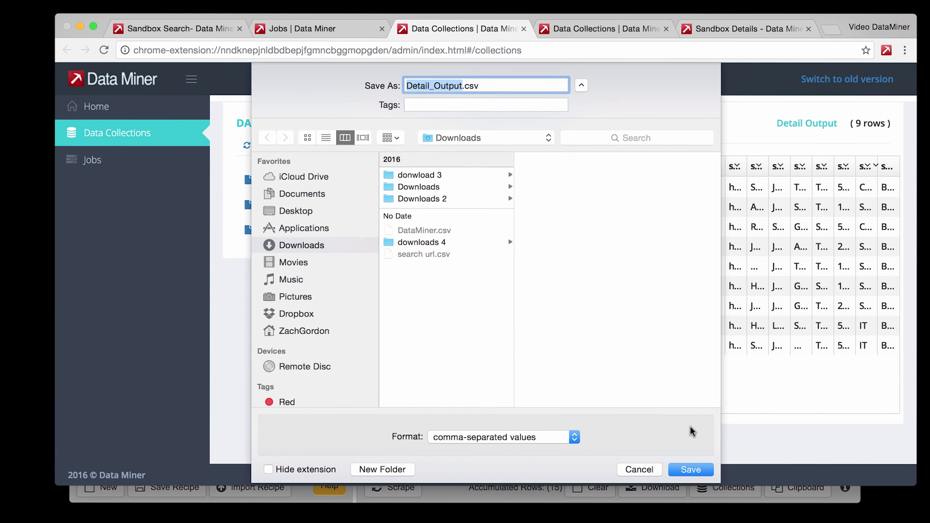
pyautogui.click(690, 470)
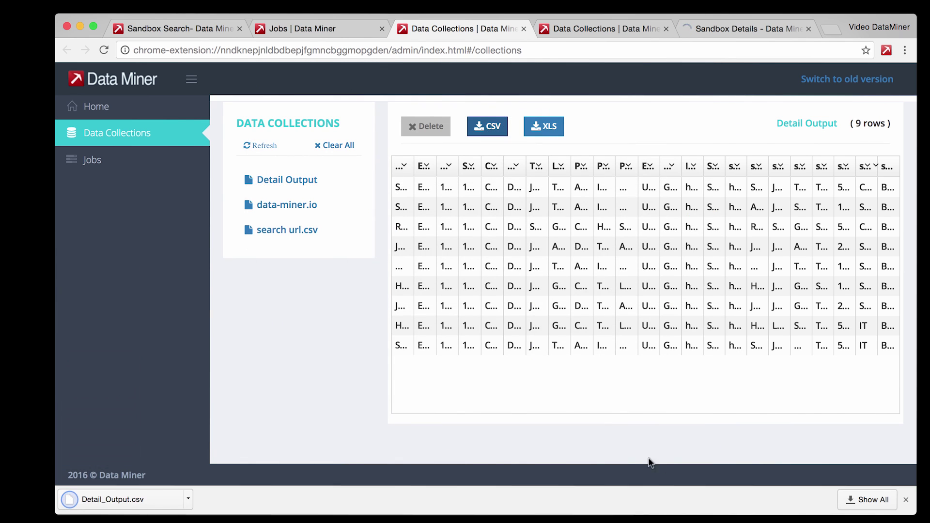